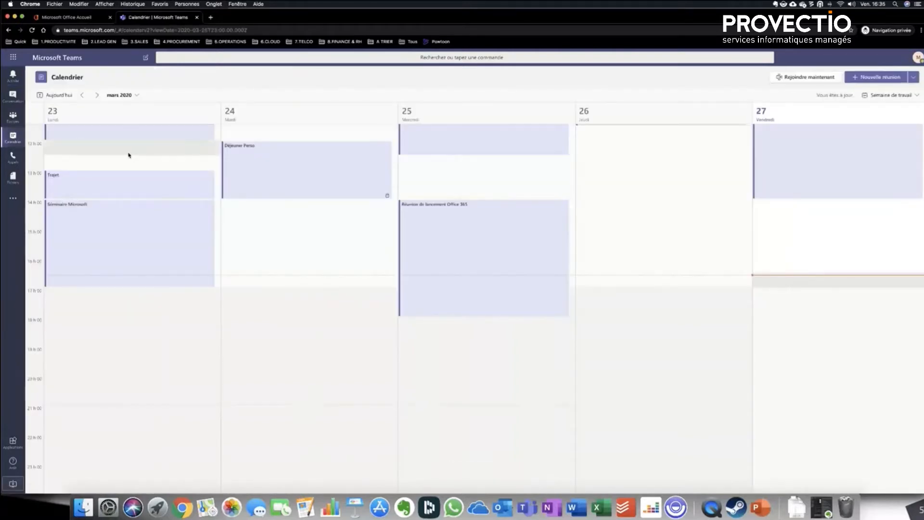
# Look over the week's meetings in the calendar, the calls section and the recent files
pyautogui.scroll(3, 151, 163)
pyautogui.scroll(5, 150, 164)
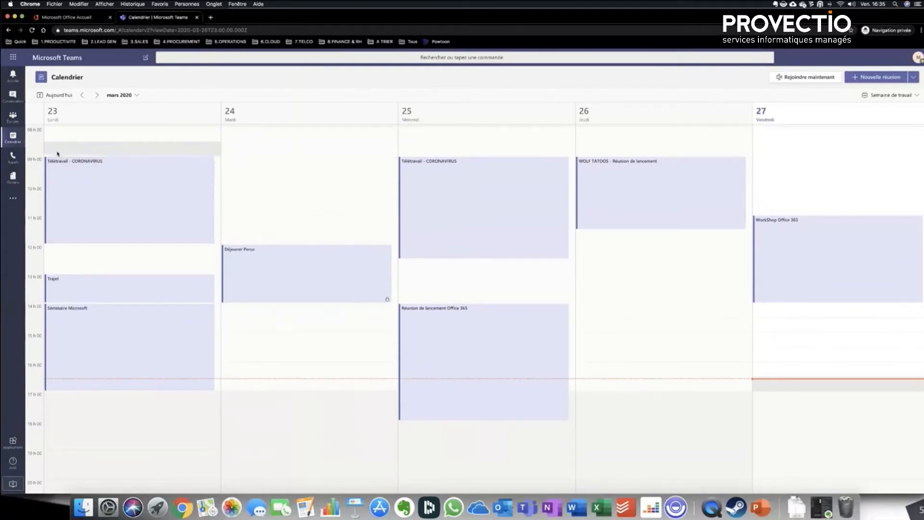
pyautogui.click(13, 157)
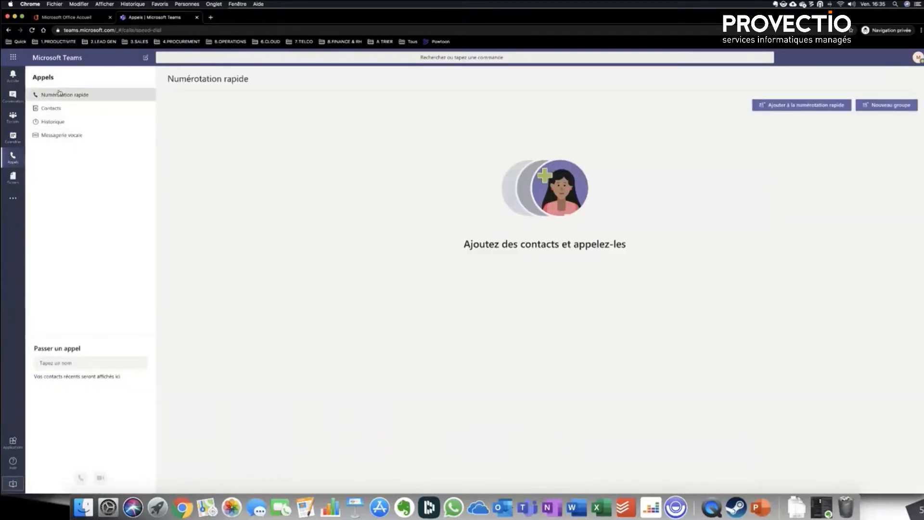
pyautogui.click(7, 182)
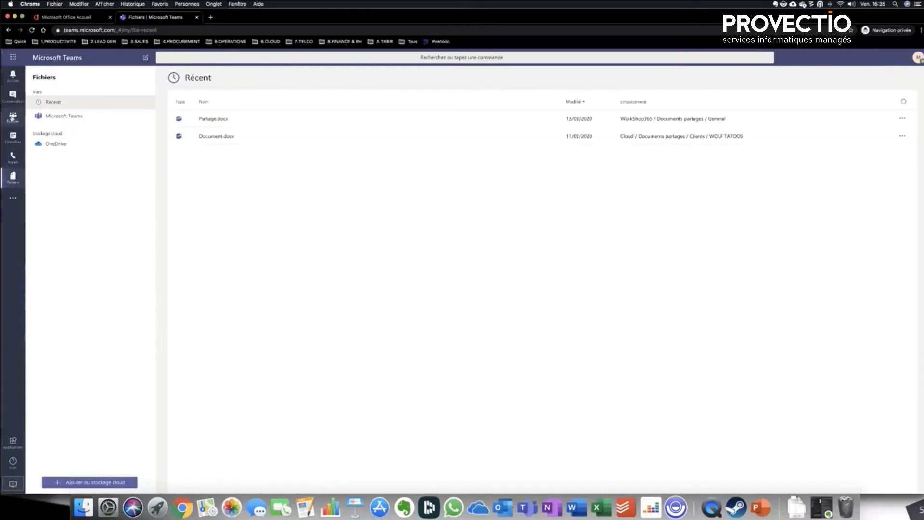
# Start a new team from scratch and choose the organisation-wide type (À l'échelle de l'organisation)
pyautogui.click(13, 118)
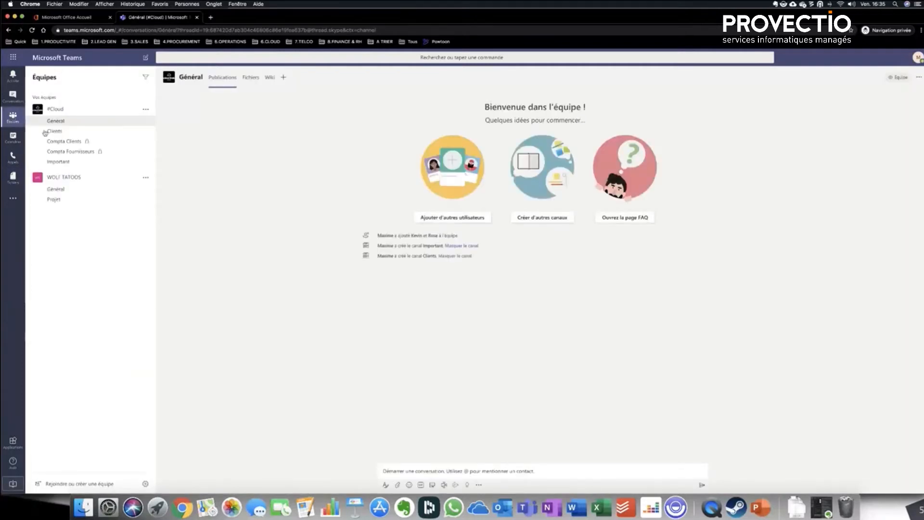
pyautogui.click(98, 488)
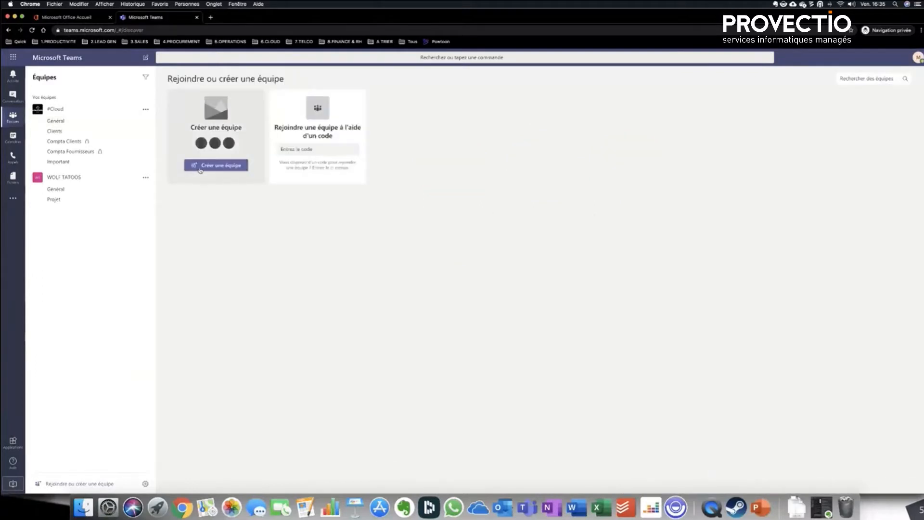
pyautogui.click(199, 167)
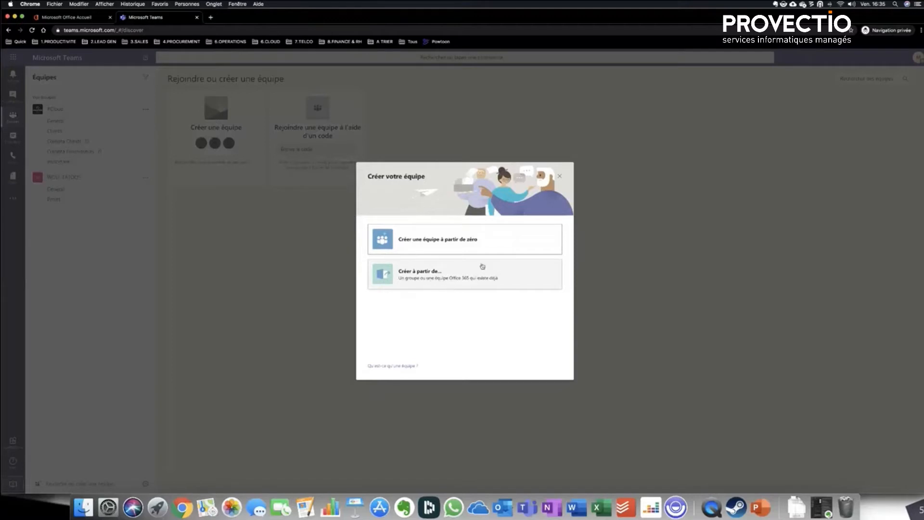
pyautogui.click(417, 239)
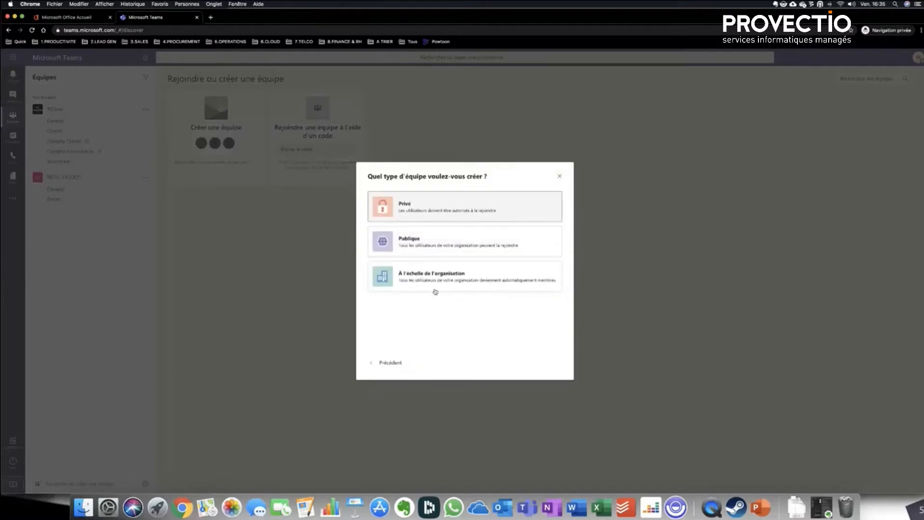
pyautogui.click(457, 245)
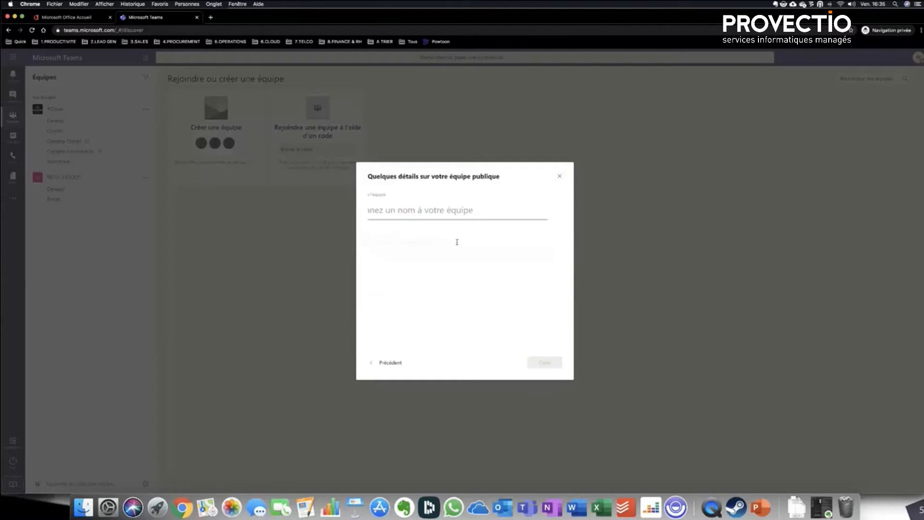
pyautogui.click(385, 363)
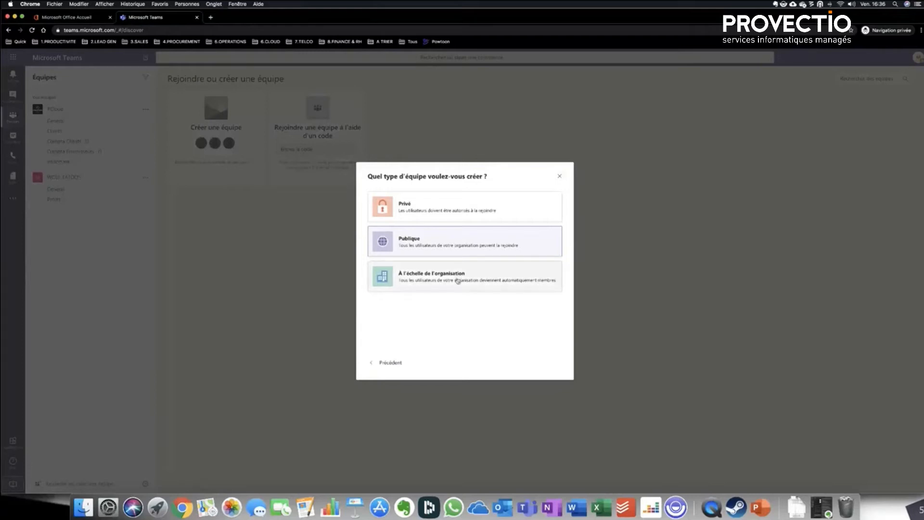
pyautogui.click(437, 275)
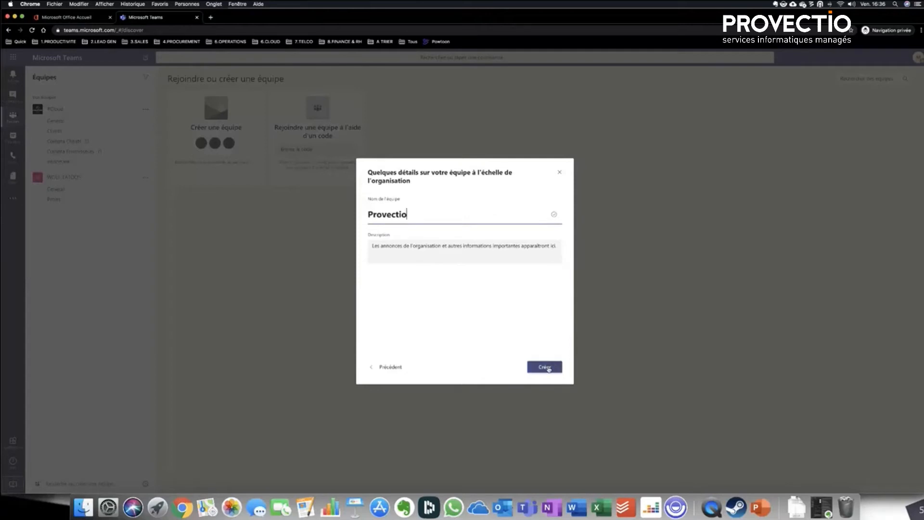
# Replace the suggested team name with Test Workshop and create the team
pyautogui.moveTo(411, 214); pyautogui.dragTo(360, 214)
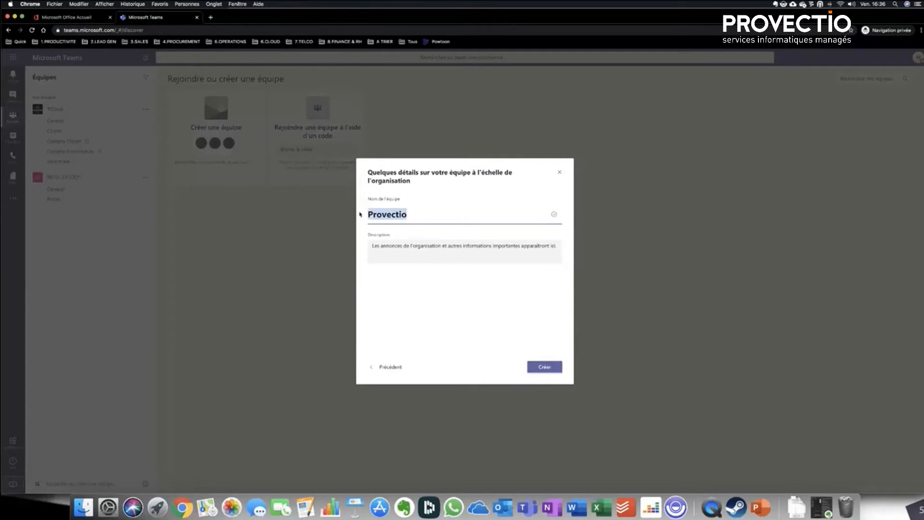
pyautogui.write('Test Worj')
pyautogui.press('BackSpace')
pyautogui.write('kshop')
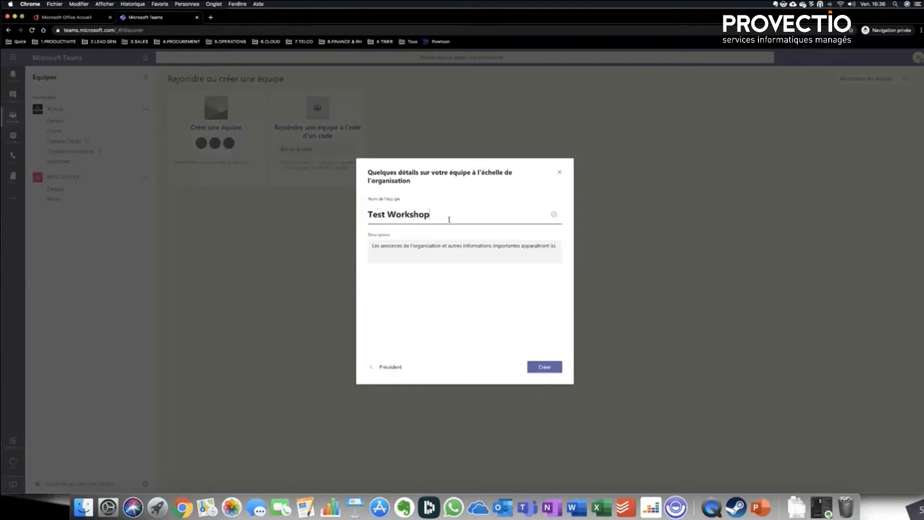
pyautogui.press('Return')
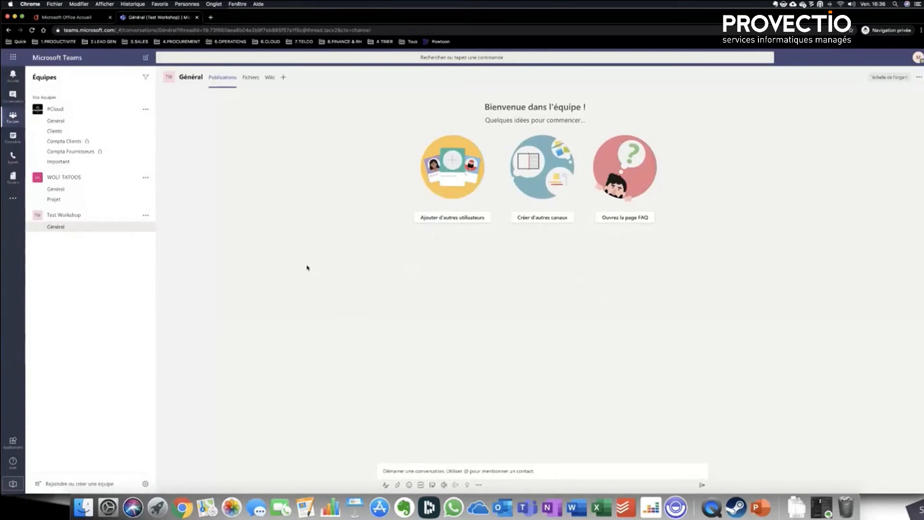
# View the WOLF TATOOS team's Projet and Général channels and return to Test Workshop's Général channel
pyautogui.click(54, 199)
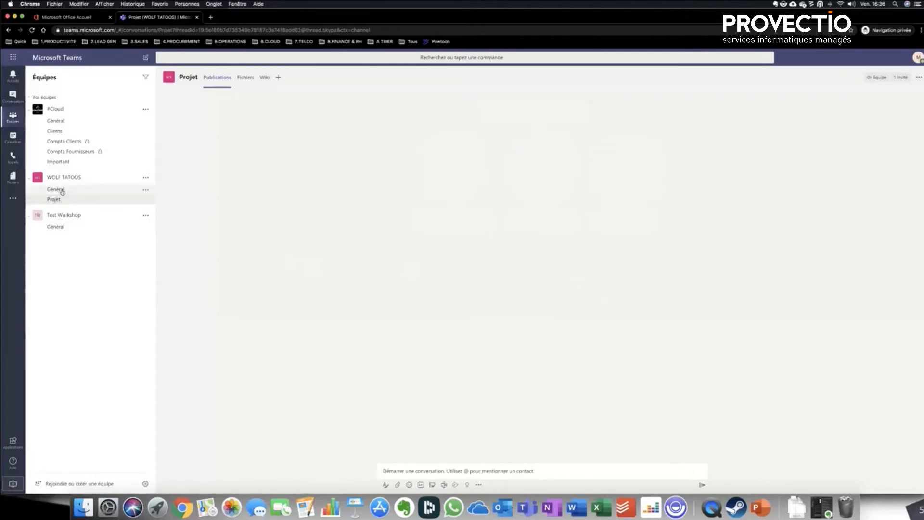
pyautogui.click(62, 190)
pyautogui.click(62, 227)
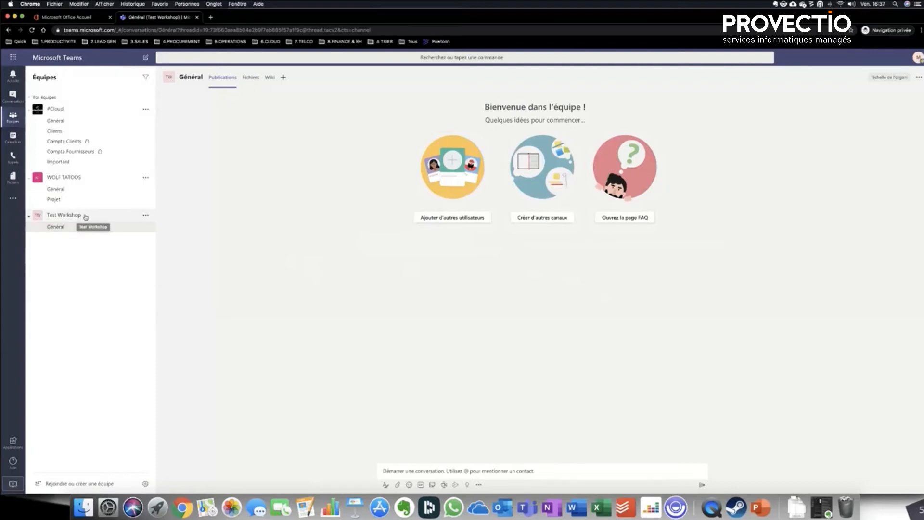
# Add a standard channel named FEED-Ressources Humaines to the Test Workshop team
pyautogui.click(147, 216)
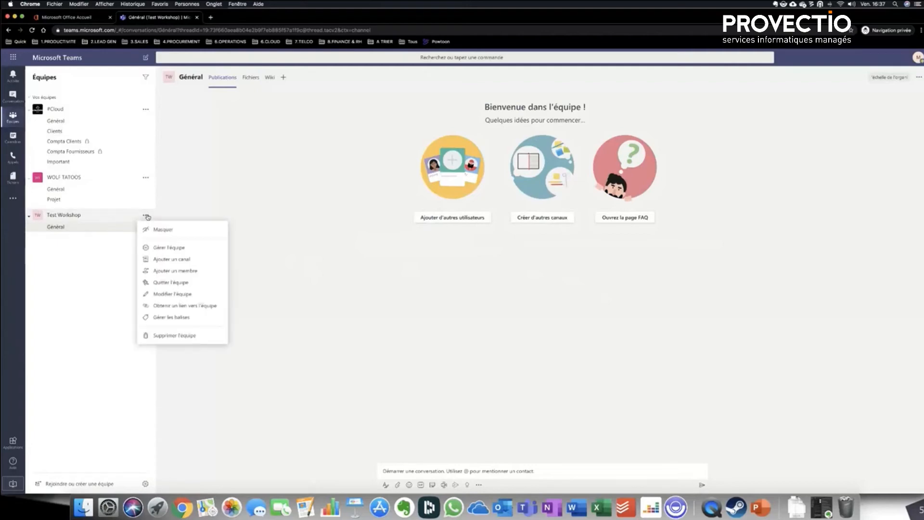
pyautogui.click(172, 259)
pyautogui.write('FEED-')
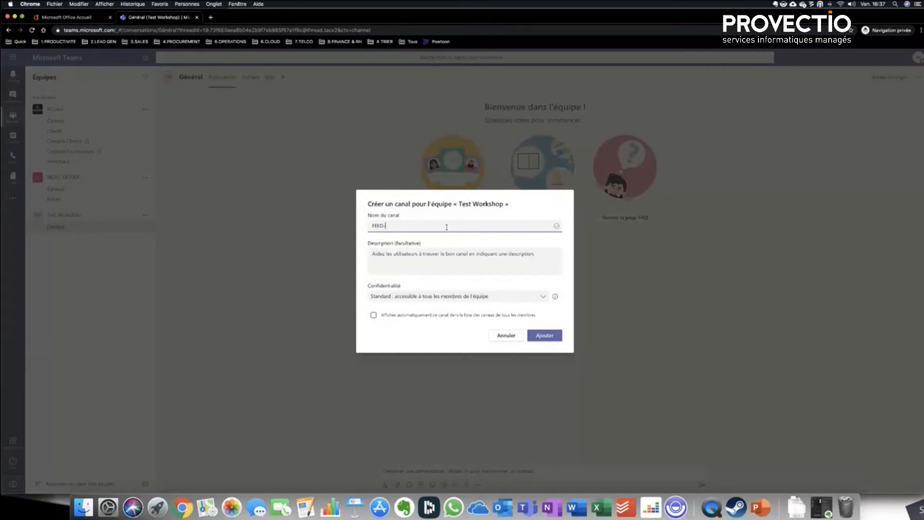
pyautogui.write('Ressources Humaines')
pyautogui.click(545, 337)
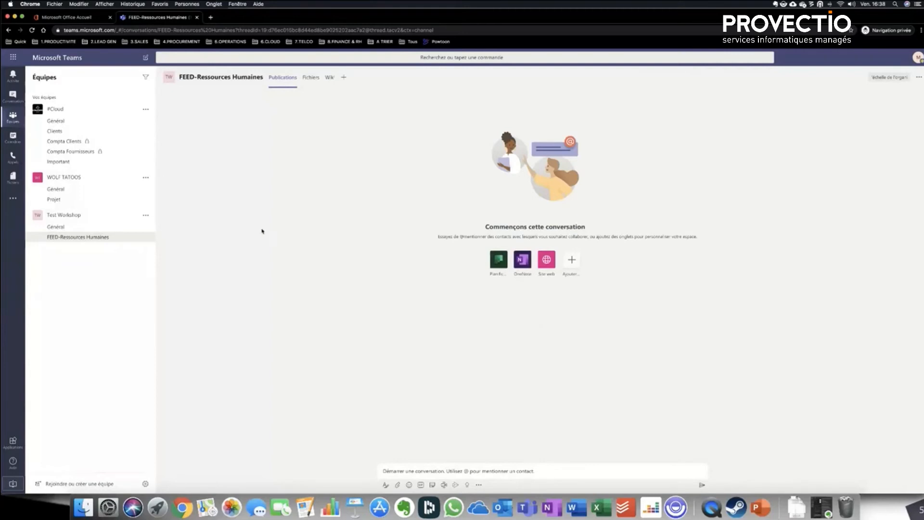
# Add a standard channel named TEAM-Sales to the Test Workshop team
pyautogui.click(146, 217)
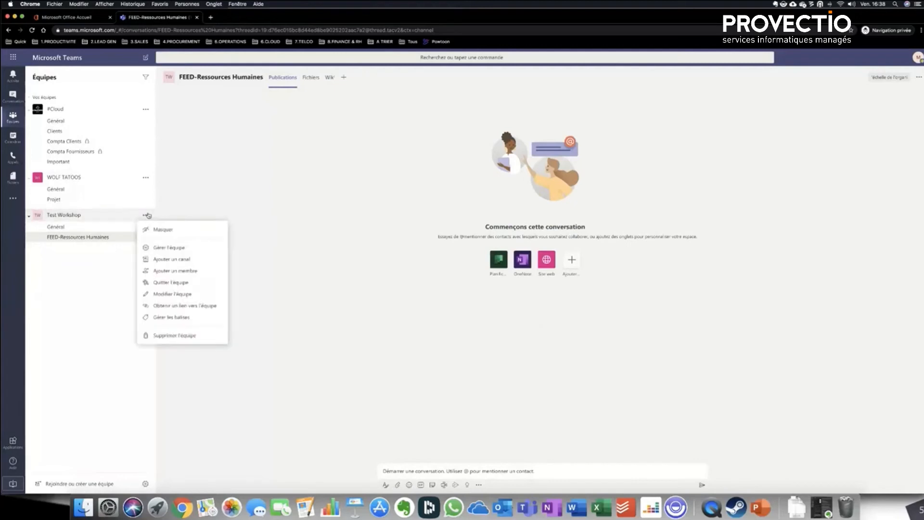
pyautogui.click(174, 260)
pyautogui.write('TEA')
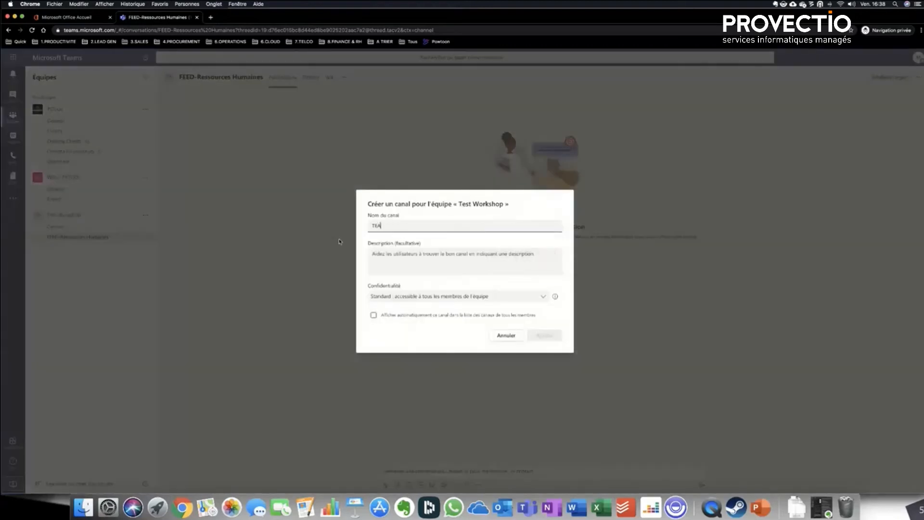
pyautogui.write('M-Sales')
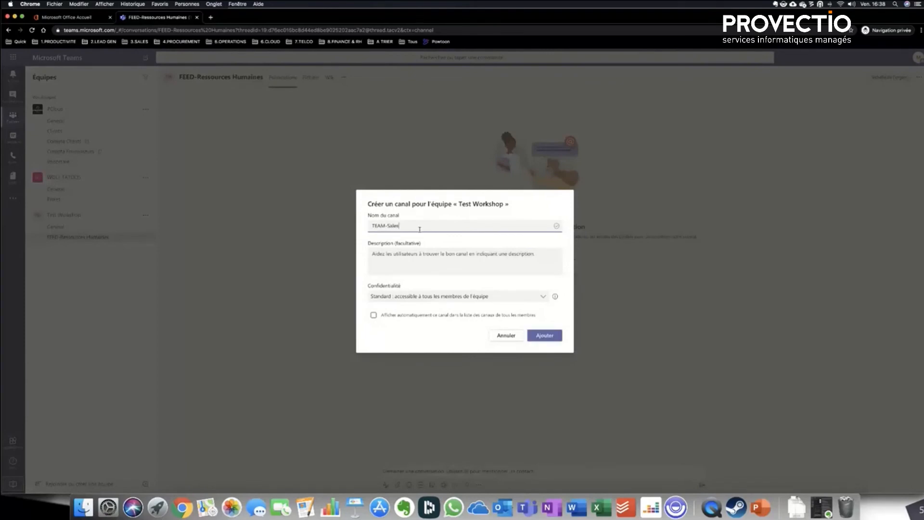
pyautogui.click(550, 338)
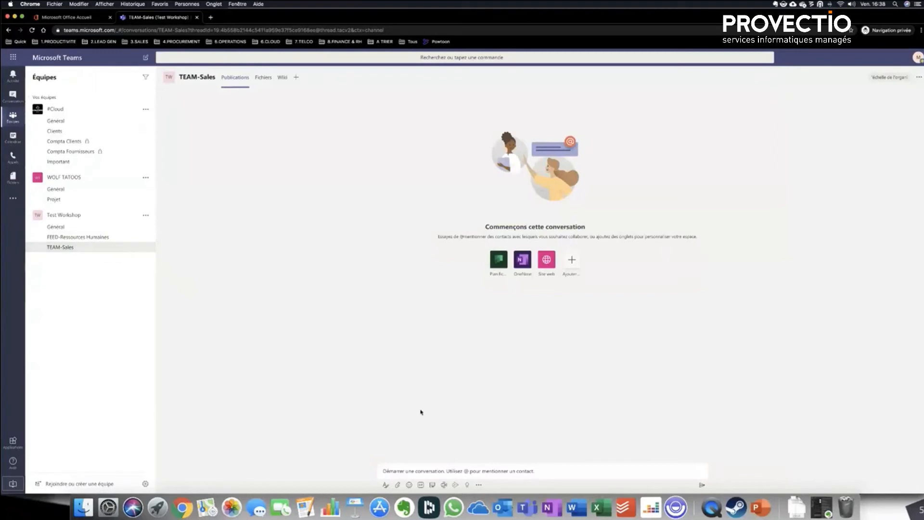
# Add a standard channel named WATERCOLLER-Fun to the Test Workshop team
pyautogui.click(145, 215)
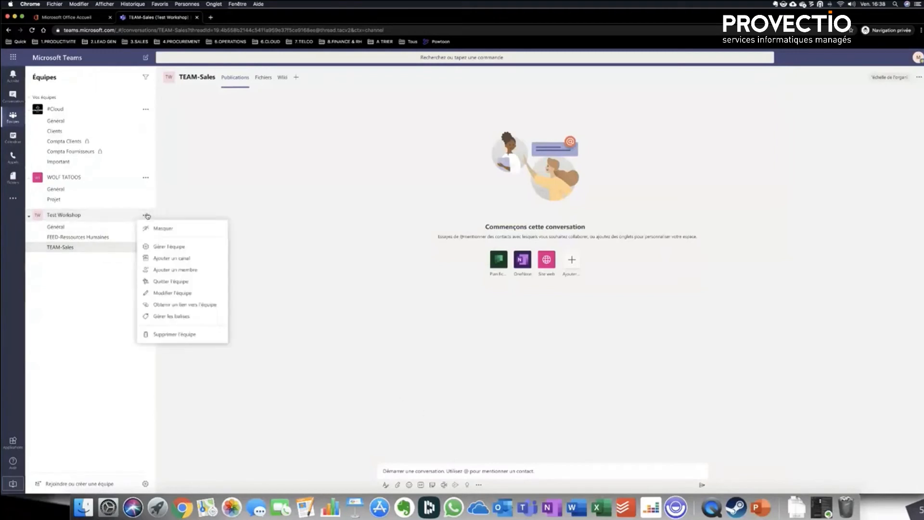
pyautogui.click(178, 258)
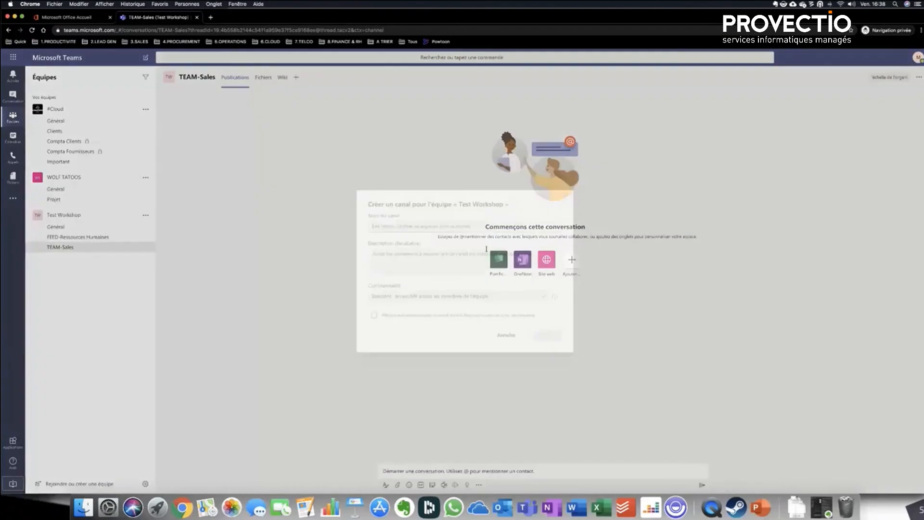
pyautogui.write('WA')
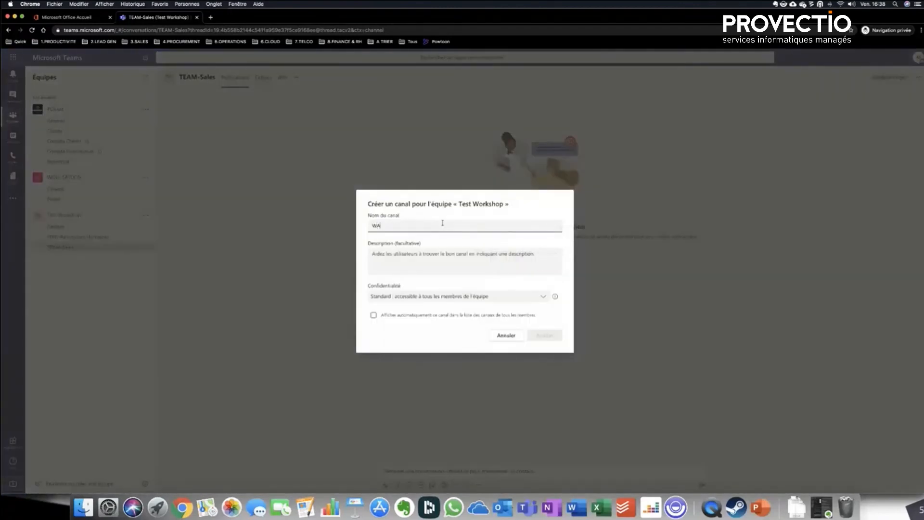
pyautogui.write('TERCOLLER')
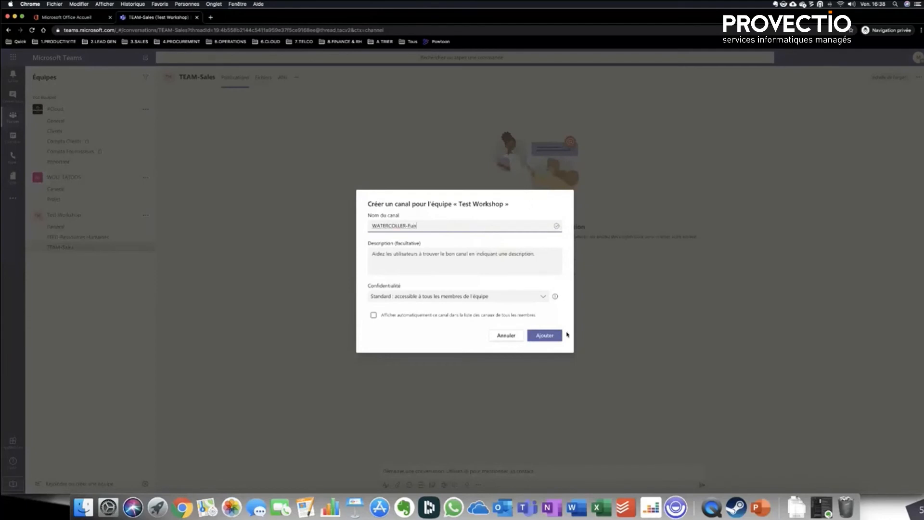
pyautogui.click(551, 336)
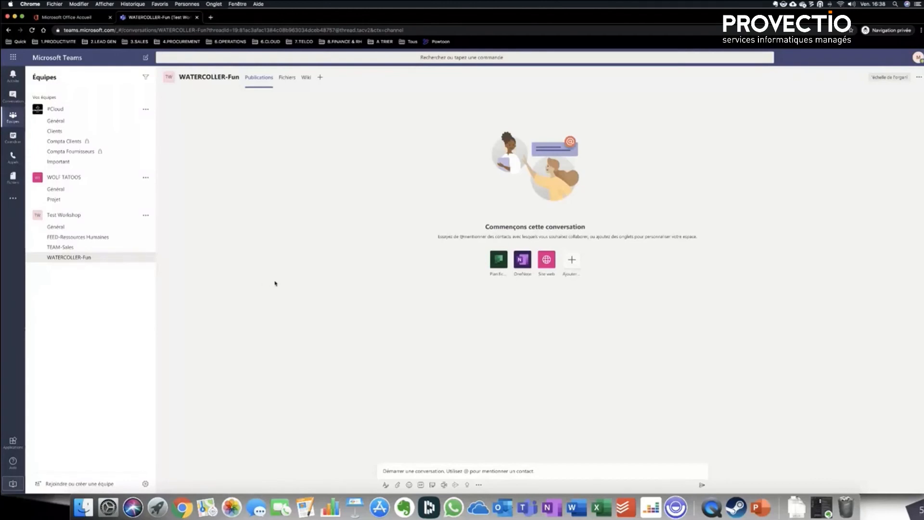
pyautogui.click(91, 237)
pyautogui.click(146, 238)
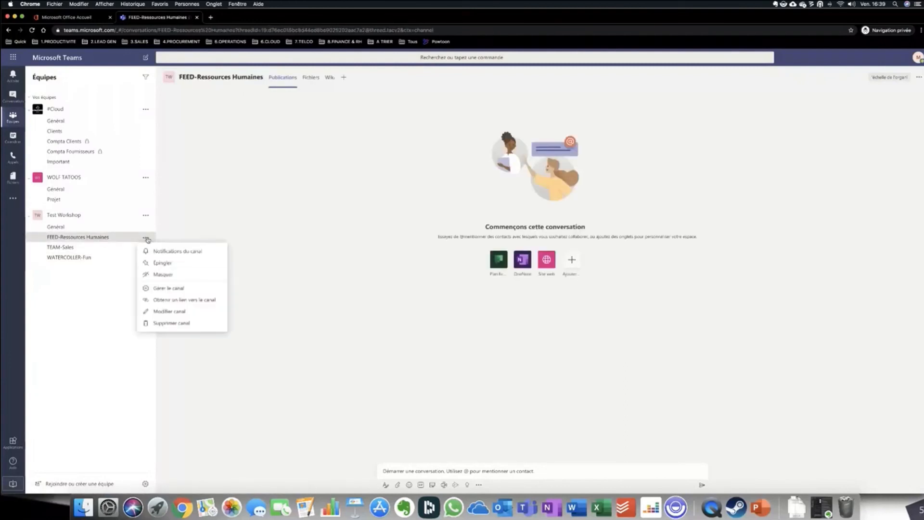
pyautogui.click(172, 313)
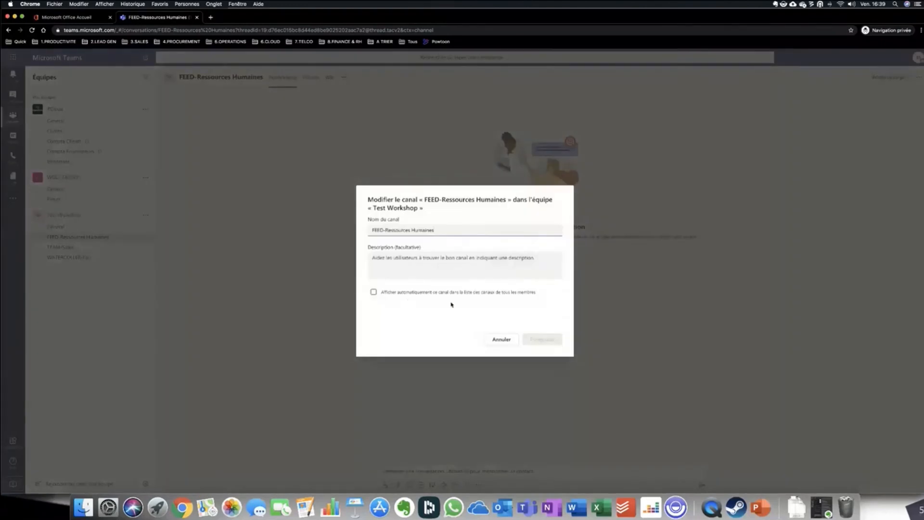
pyautogui.click(502, 340)
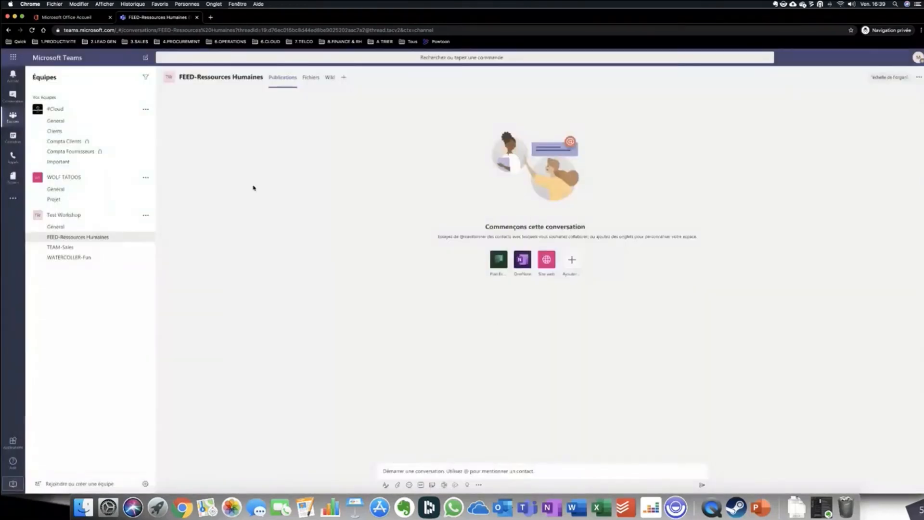
# Add a private channel named TEAM-Finance to the Test Workshop team, skipping the addition of members
pyautogui.click(146, 214)
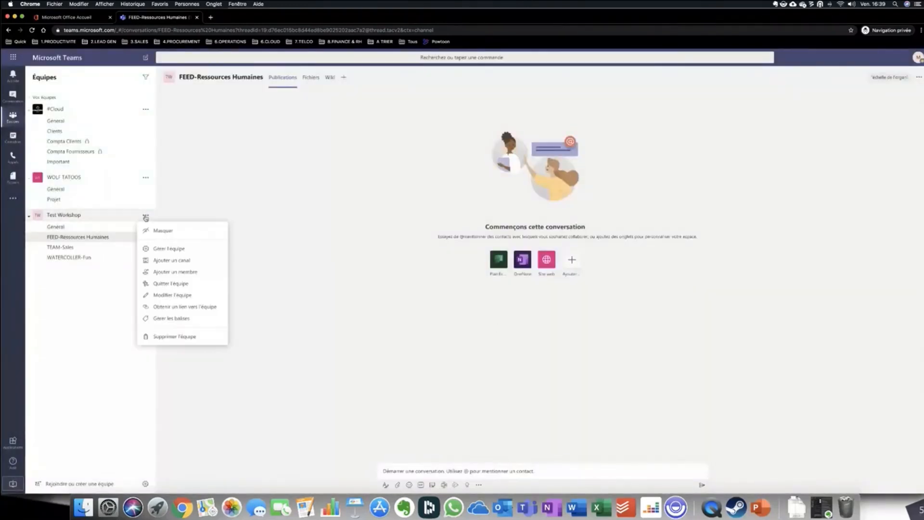
pyautogui.click(169, 260)
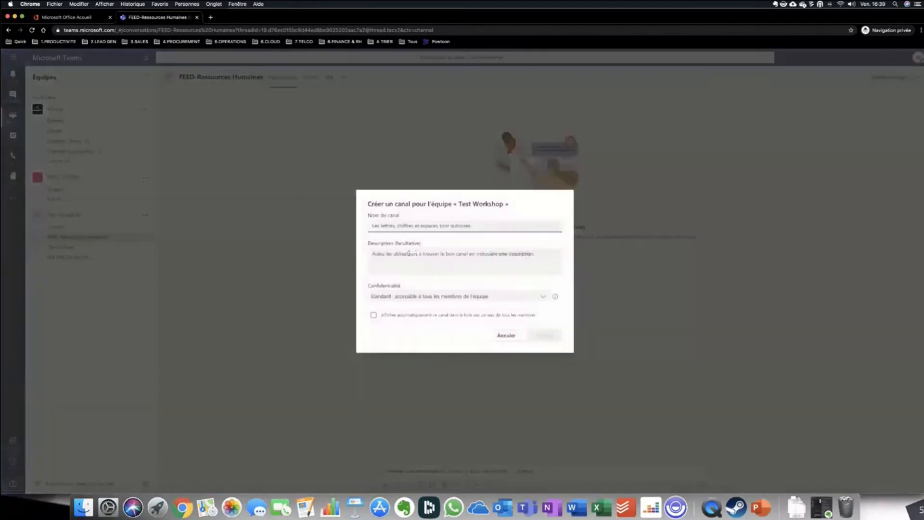
pyautogui.click(422, 296)
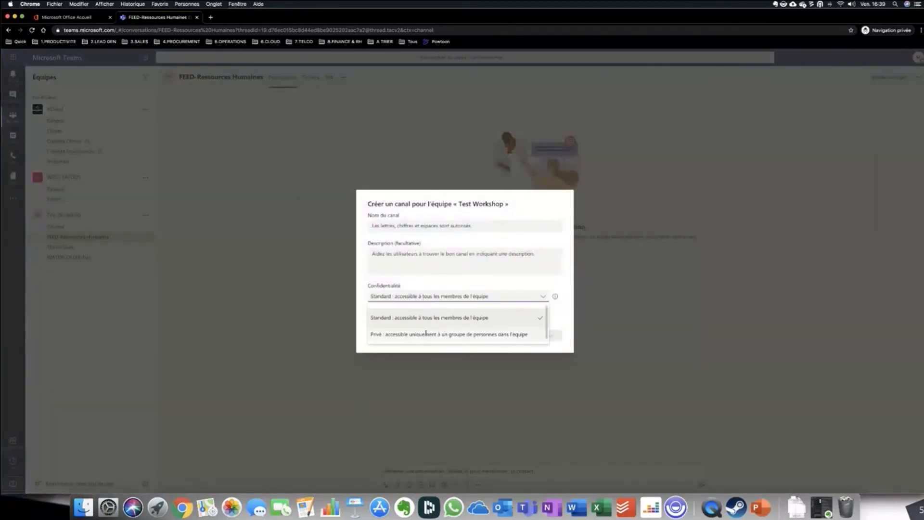
pyautogui.click(426, 334)
pyautogui.click(423, 227)
pyautogui.write('TEAM')
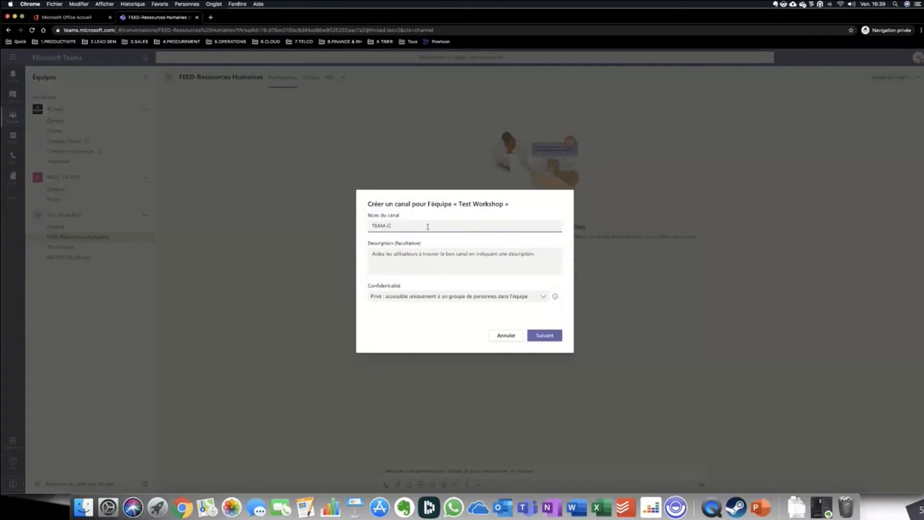
pyautogui.write('-Finance')
pyautogui.click(544, 335)
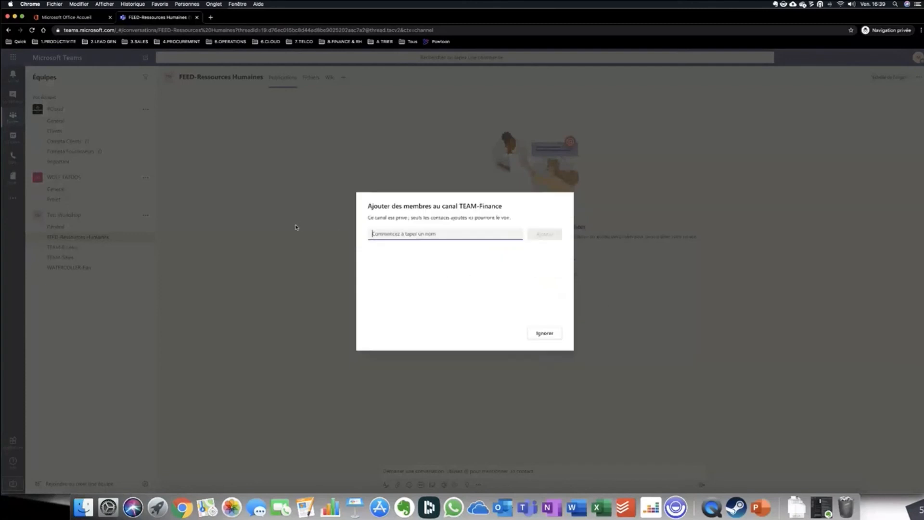
pyautogui.click(546, 335)
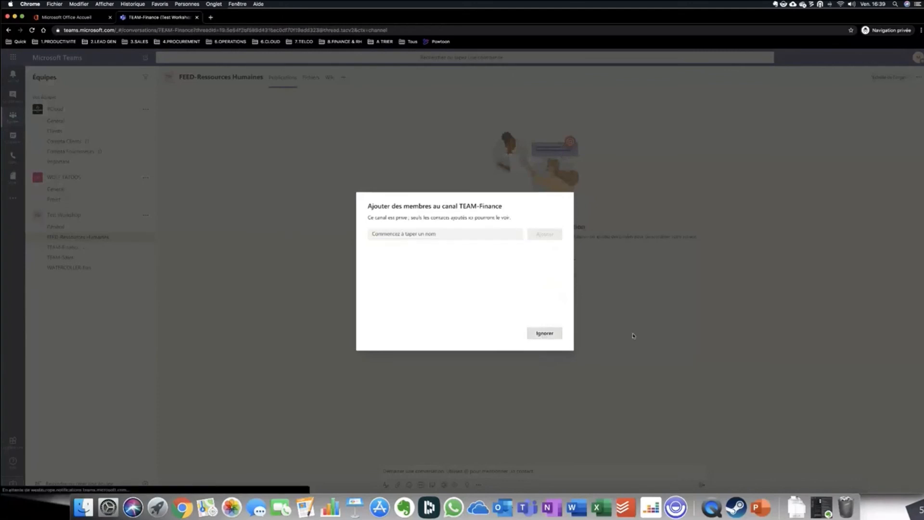